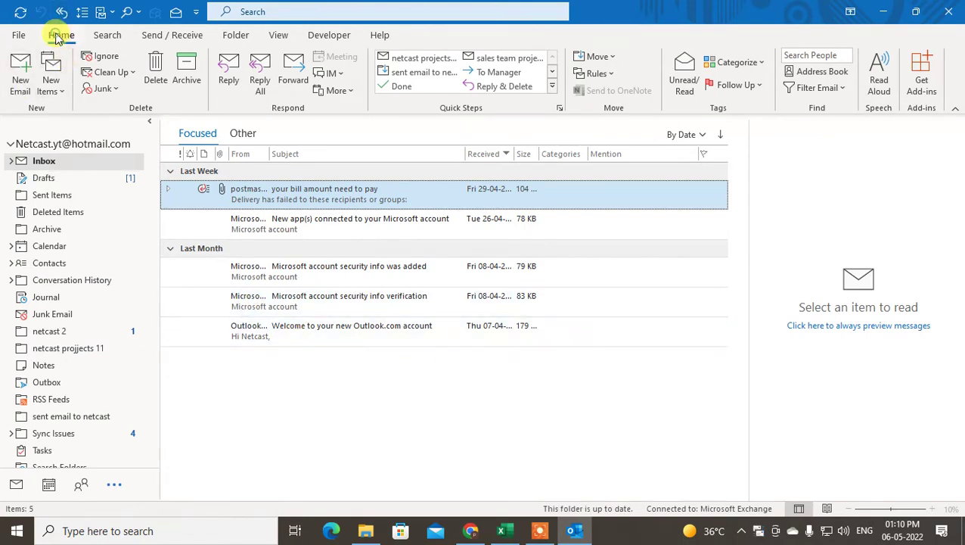
Open Manage Rules & Alerts from the Rules menu on the Home tab
{"action": "left_click", "coordinate": [605, 76]}
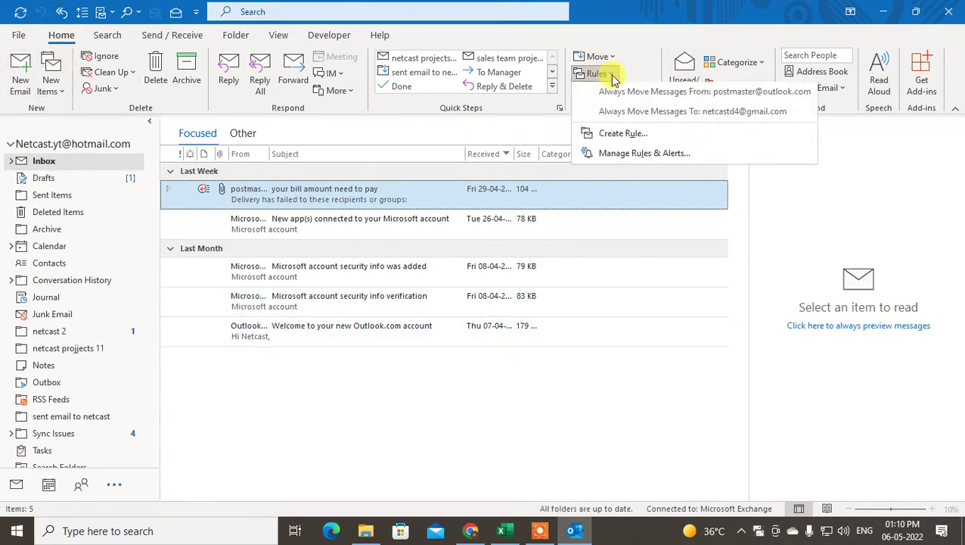
{"action": "left_click", "coordinate": [631, 155]}
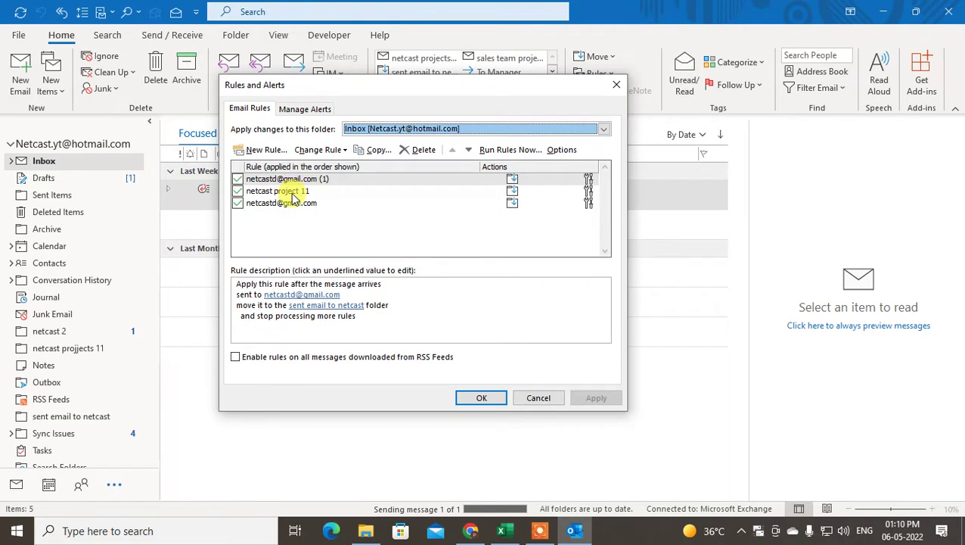
Review the descriptions of the three existing Inbox rules, including netcast project 11
{"action": "left_click", "coordinate": [289, 180]}
{"action": "left_click", "coordinate": [281, 191]}
{"action": "left_click", "coordinate": [298, 201]}
{"action": "left_click", "coordinate": [289, 191]}
{"action": "left_click", "coordinate": [286, 179]}
{"action": "left_click", "coordinate": [299, 192]}
{"action": "left_click", "coordinate": [304, 203]}
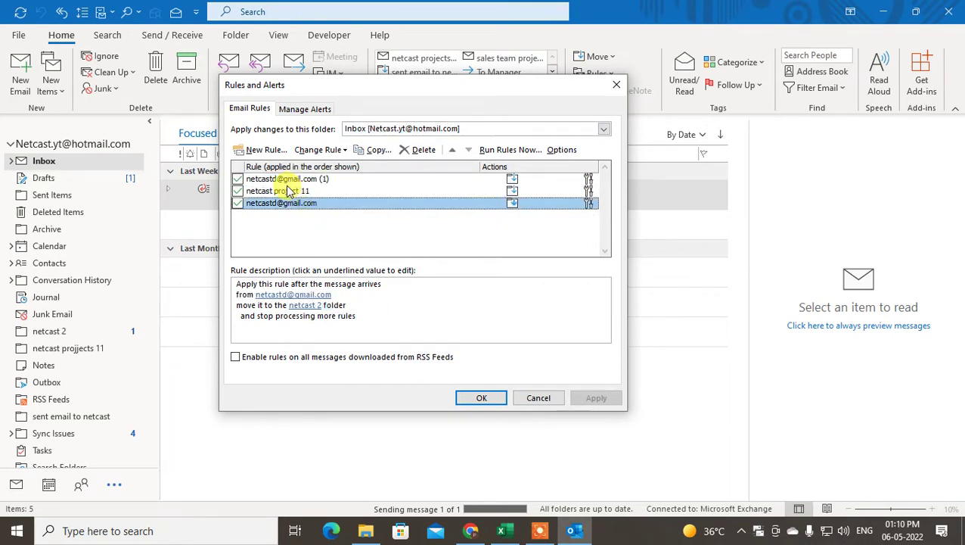
{"action": "left_click", "coordinate": [296, 180]}
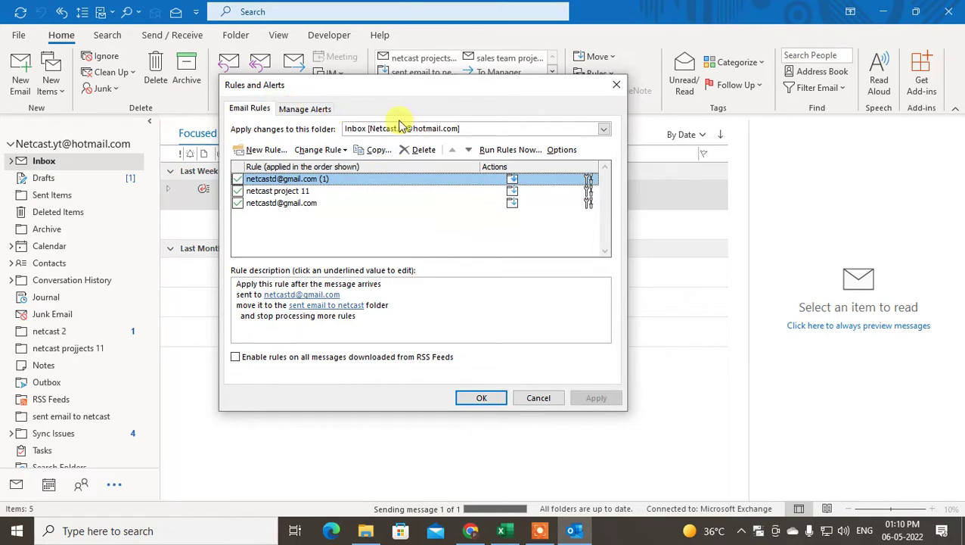
Switch rule management to the Inbox [netcast] folder and start a new rule
{"action": "left_click", "coordinate": [606, 130]}
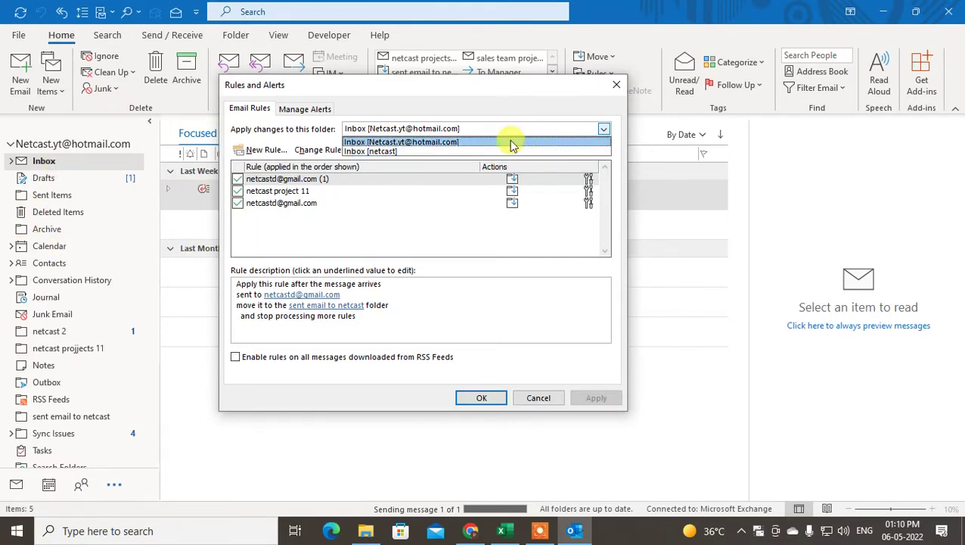
{"action": "left_click", "coordinate": [470, 196]}
{"action": "left_click", "coordinate": [604, 129]}
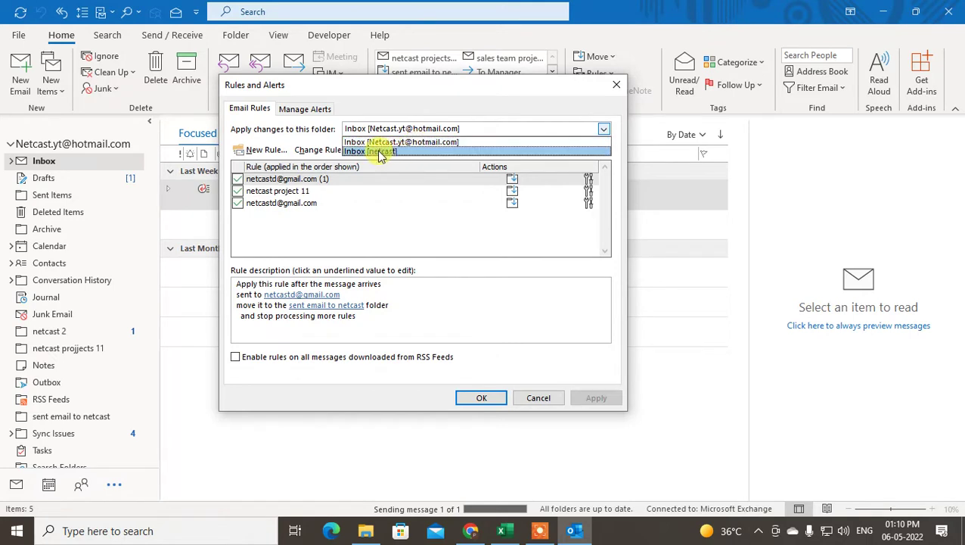
{"action": "left_click", "coordinate": [436, 151]}
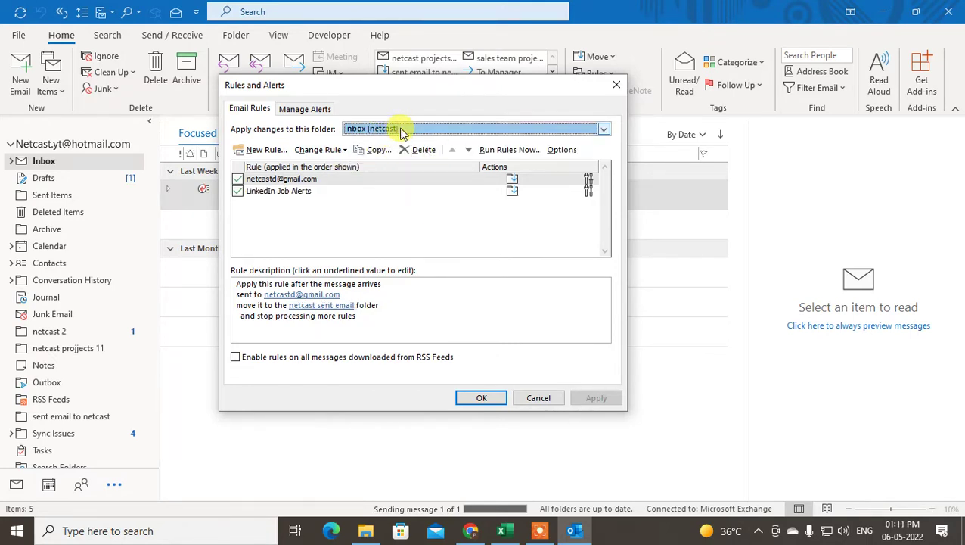
{"action": "left_click", "coordinate": [261, 149]}
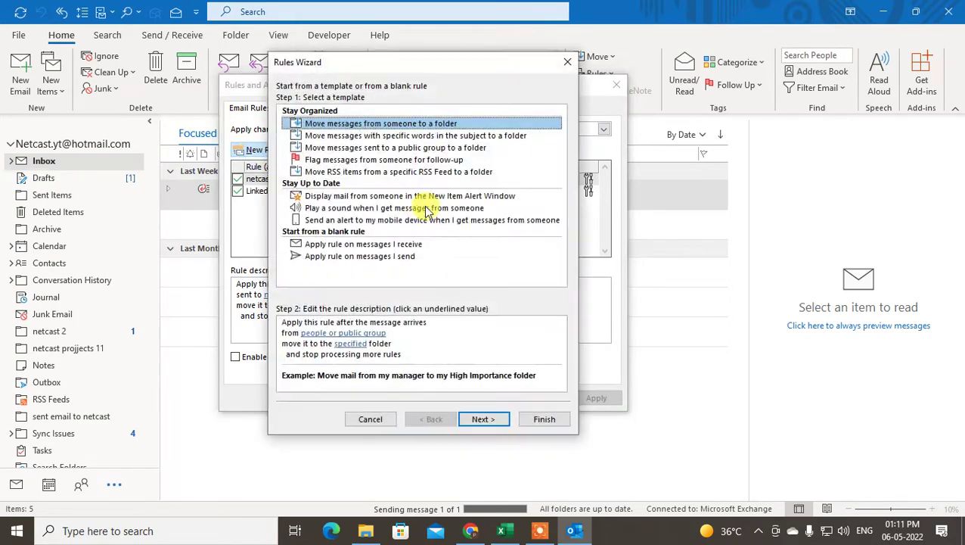
Choose the 'Move messages sent to a public group to a folder' template in Step 1
{"action": "left_click_drag", "start_coordinate": [371, 62], "coordinate": [341, 54]}
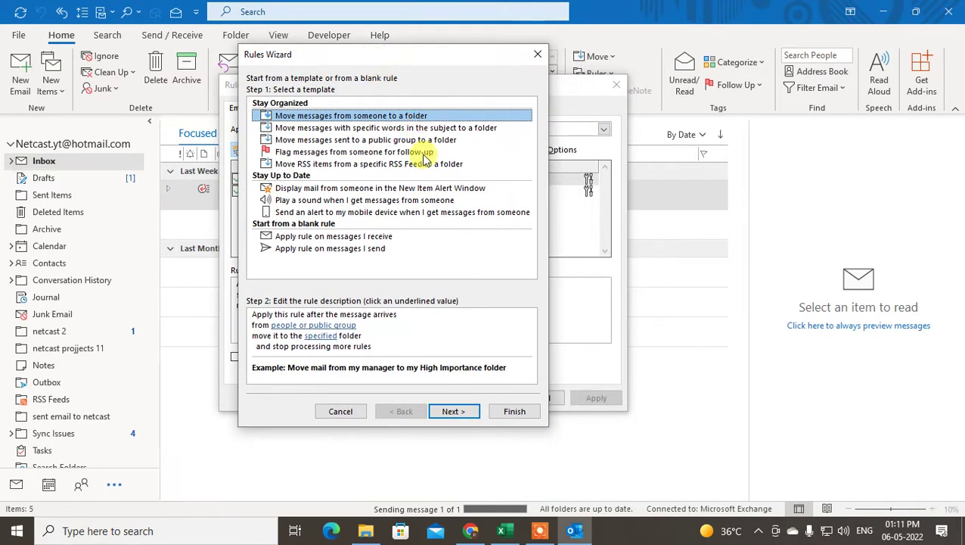
{"action": "left_click", "coordinate": [332, 140]}
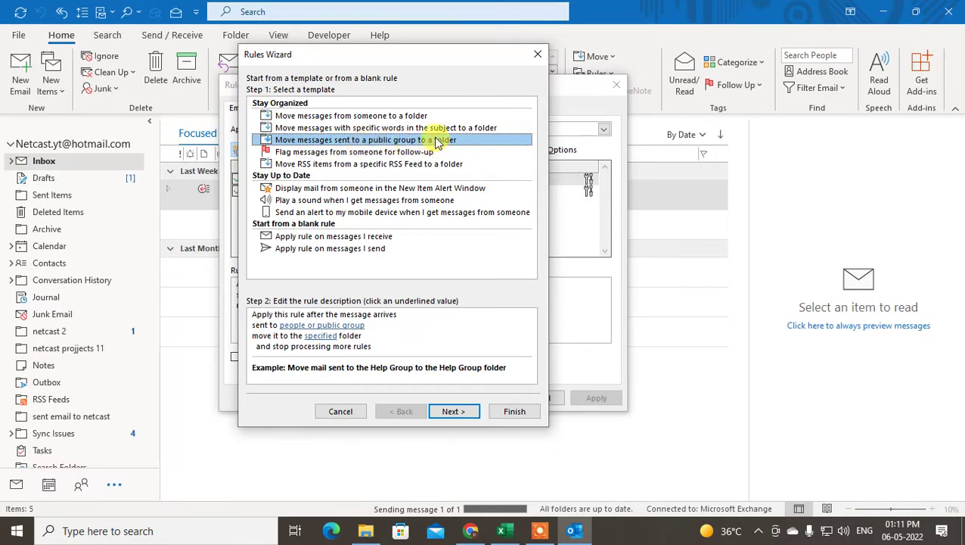
{"action": "left_click", "coordinate": [309, 327]}
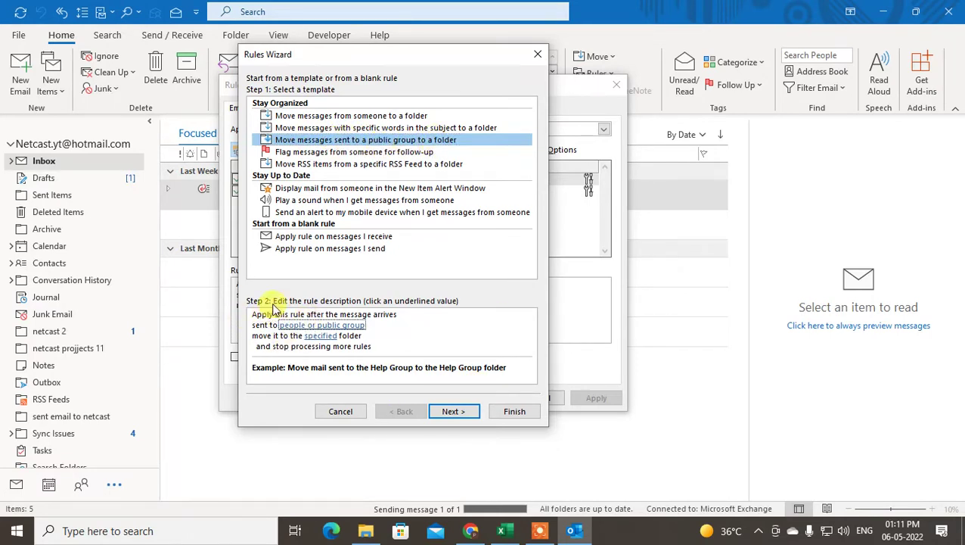
{"action": "left_click", "coordinate": [309, 326]}
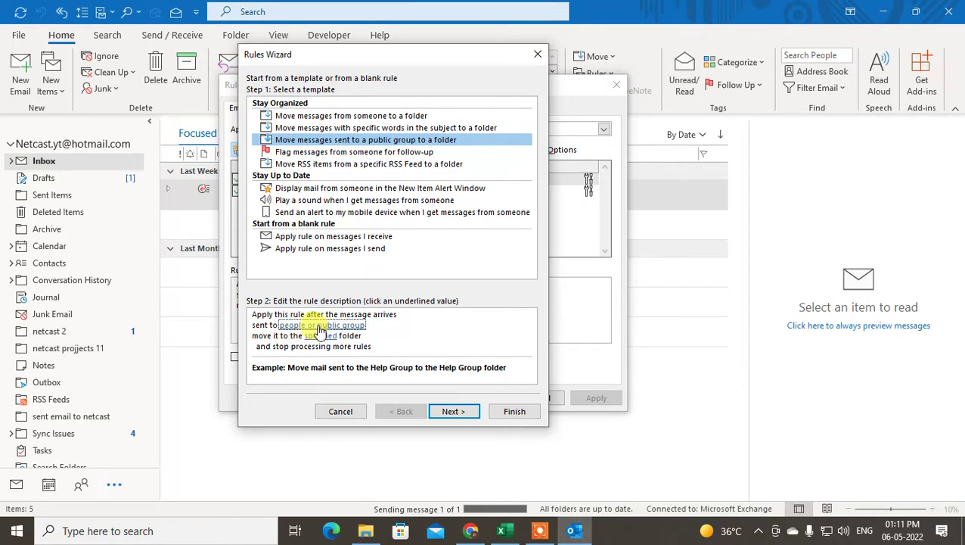
Open the recipient picker for the sent-to condition and browse the contact entries
{"action": "left_click", "coordinate": [314, 325]}
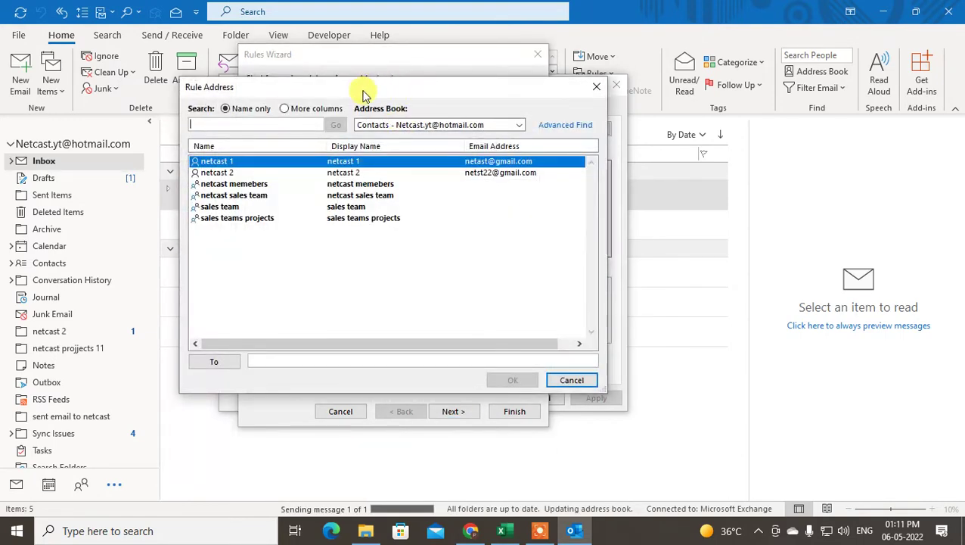
{"action": "left_click_drag", "start_coordinate": [362, 93], "coordinate": [521, 51]}
{"action": "left_click", "coordinate": [410, 141]}
{"action": "left_click", "coordinate": [420, 152]}
{"action": "left_click", "coordinate": [399, 175]}
{"action": "left_click", "coordinate": [375, 130]}
{"action": "left_click", "coordinate": [375, 119]}
{"action": "left_click", "coordinate": [377, 130]}
{"action": "left_click", "coordinate": [387, 153]}
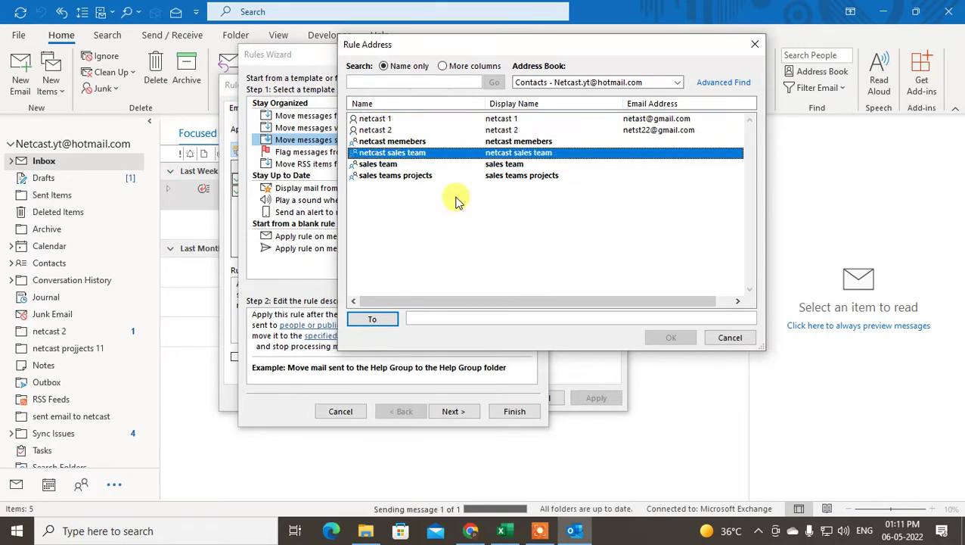
{"action": "left_click", "coordinate": [377, 130]}
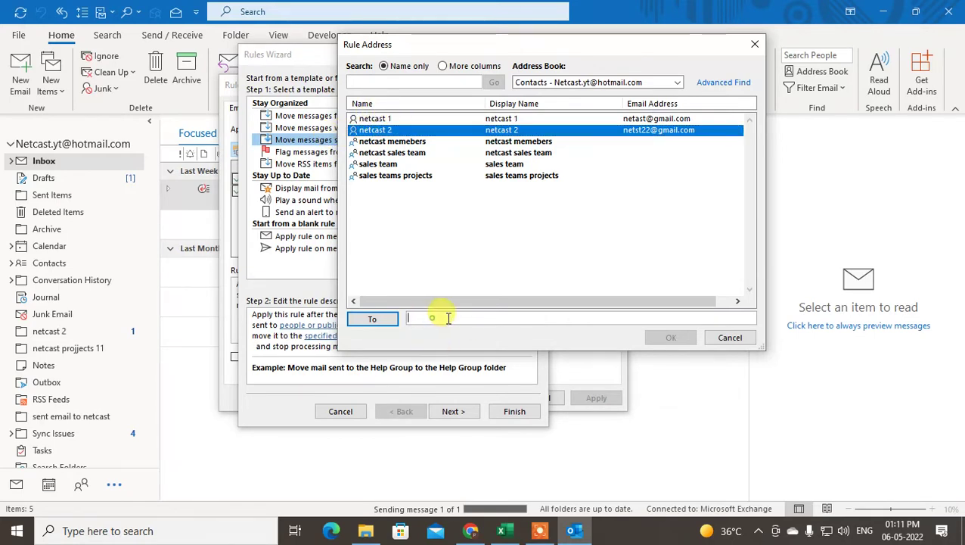
Set the Gmail address as the rule's recipient in the Contacts address book and confirm
{"action": "type", "text": "netca"}
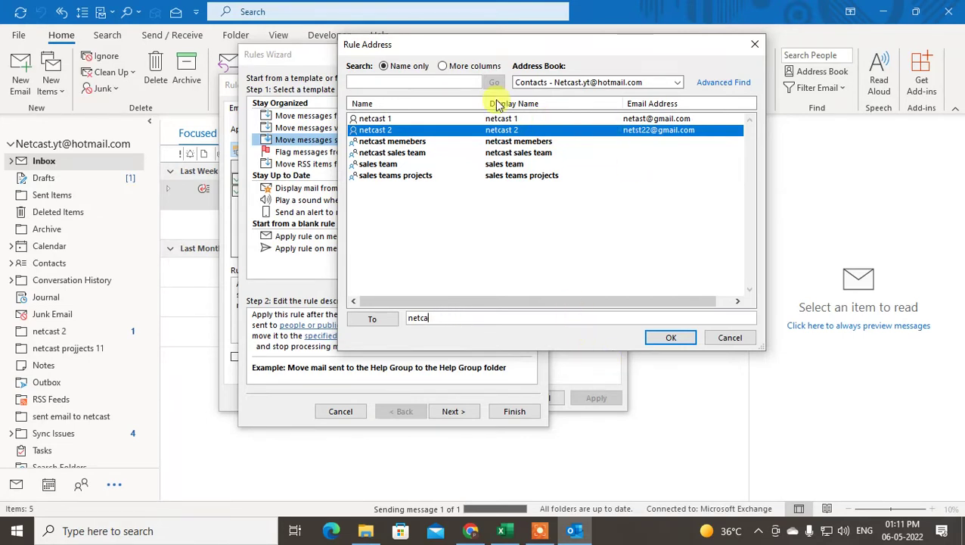
{"action": "left_click", "coordinate": [646, 82]}
{"action": "left_click", "coordinate": [582, 94]}
{"action": "left_click", "coordinate": [582, 81]}
{"action": "key", "text": "Return"}
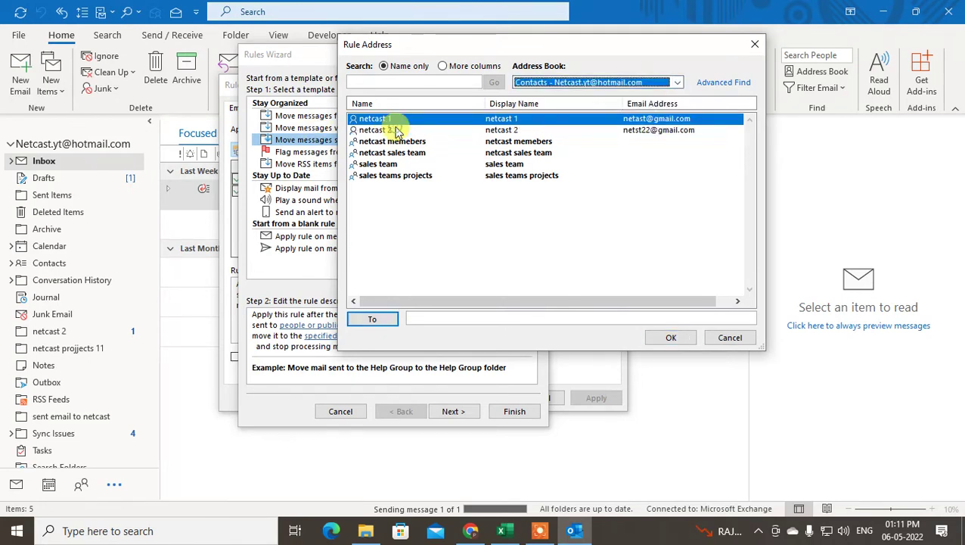
{"action": "left_click", "coordinate": [375, 319]}
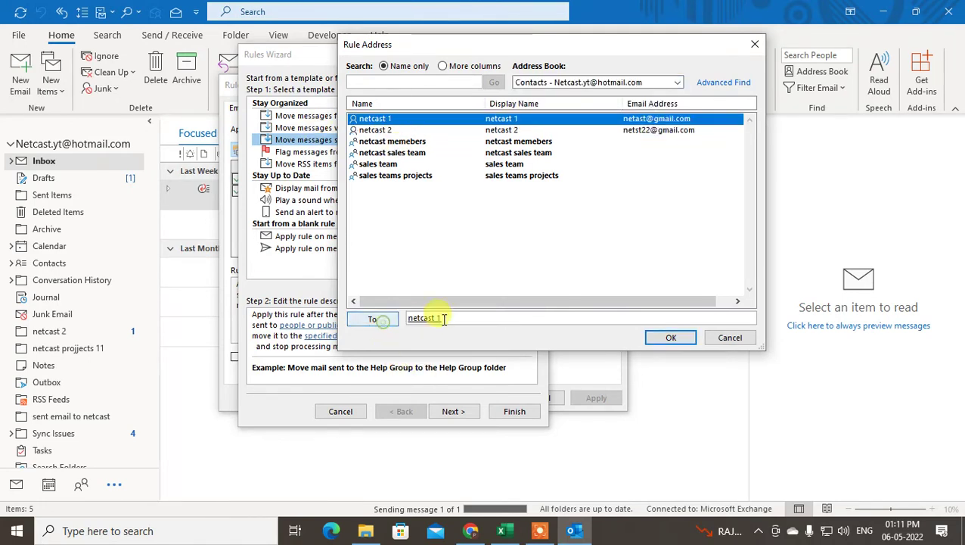
{"action": "double_click", "coordinate": [388, 131]}
{"action": "left_click", "coordinate": [458, 319]}
{"action": "key", "text": "ctrl+a"}
{"action": "key", "text": "Delete"}
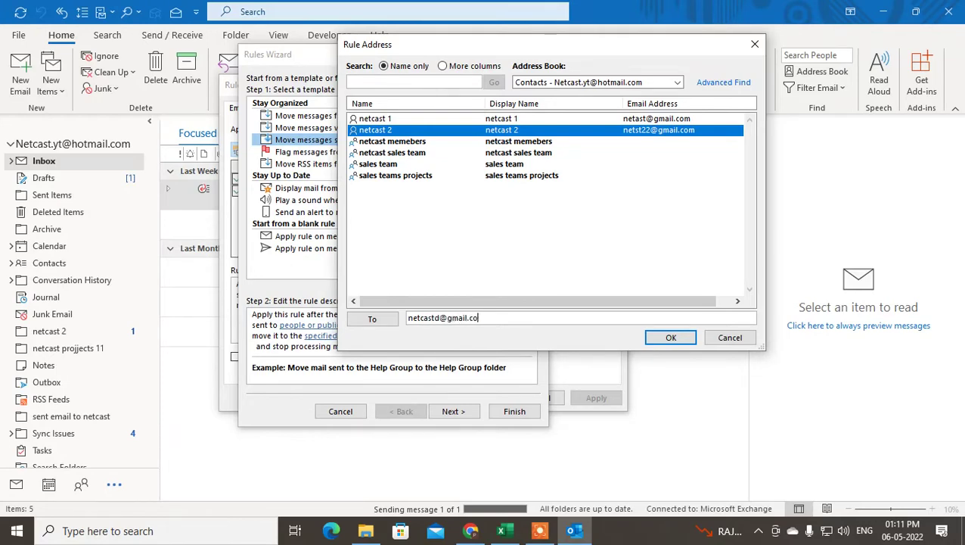
{"action": "left_click", "coordinate": [685, 340]}
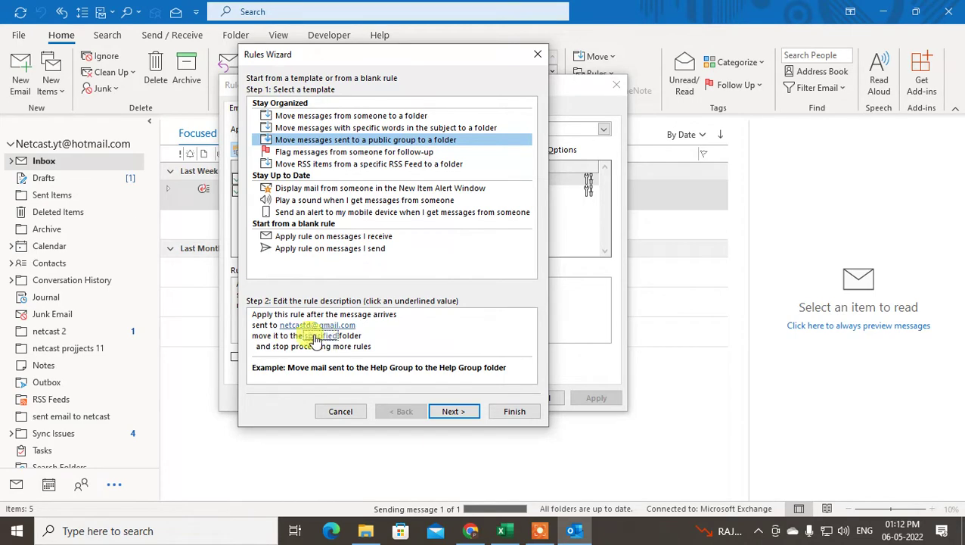
Create a 'Sent Emails to Netcast' folder under the Gmail account and make it the rule's destination
{"action": "left_click", "coordinate": [312, 333]}
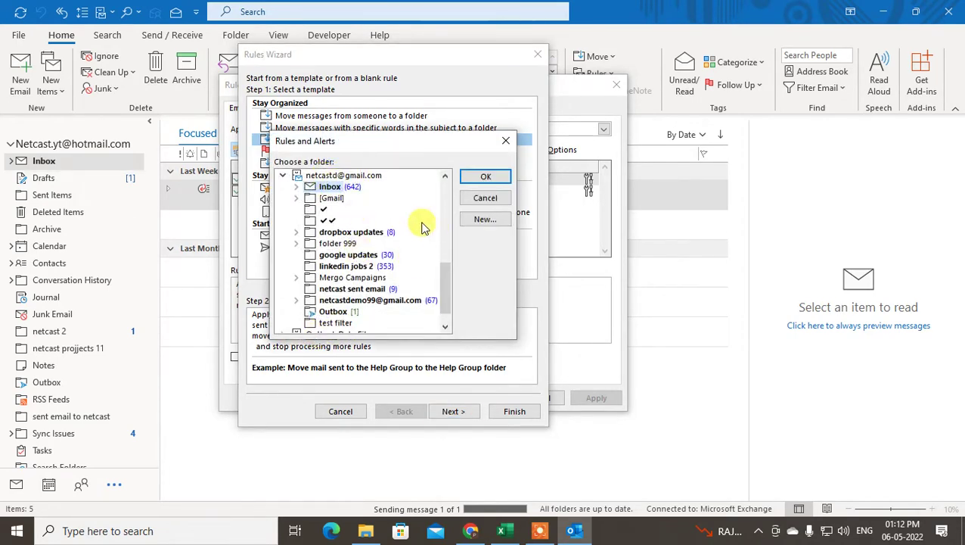
{"action": "mouse_move", "coordinate": [446, 284]}
{"action": "left_mouse_down"}
{"action": "mouse_move", "coordinate": [442, 255]}
{"action": "mouse_move", "coordinate": [445, 302]}
{"action": "left_mouse_up"}
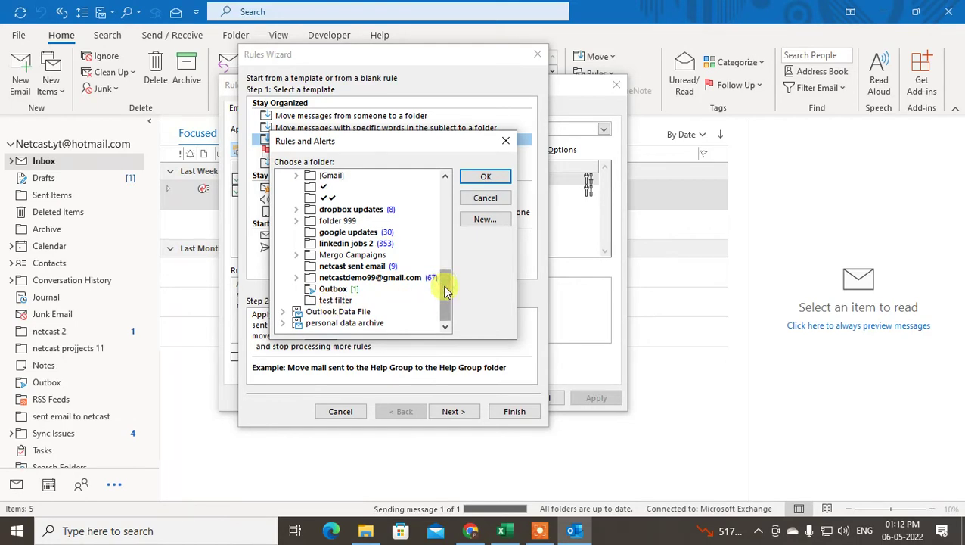
{"action": "left_click", "coordinate": [477, 220]}
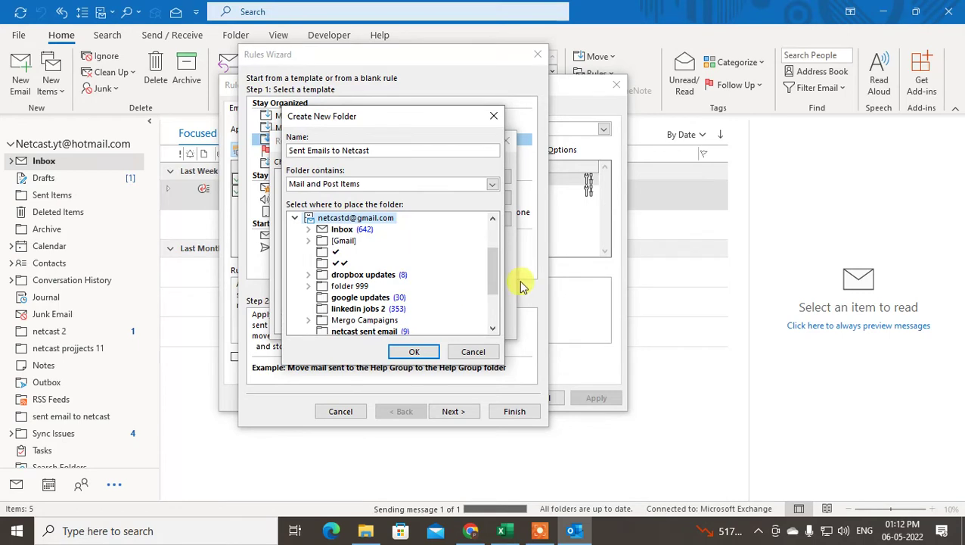
{"action": "left_click", "coordinate": [340, 229]}
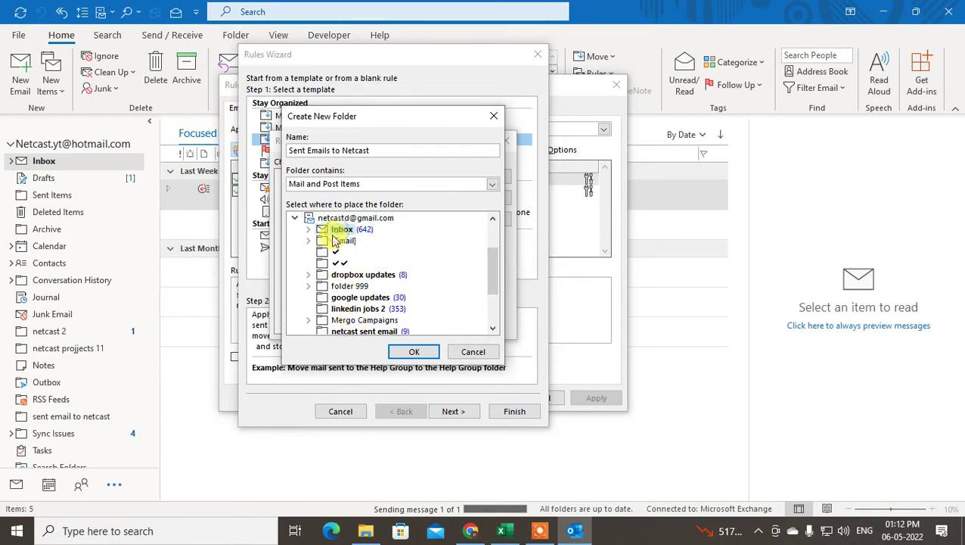
{"action": "left_click", "coordinate": [325, 276]}
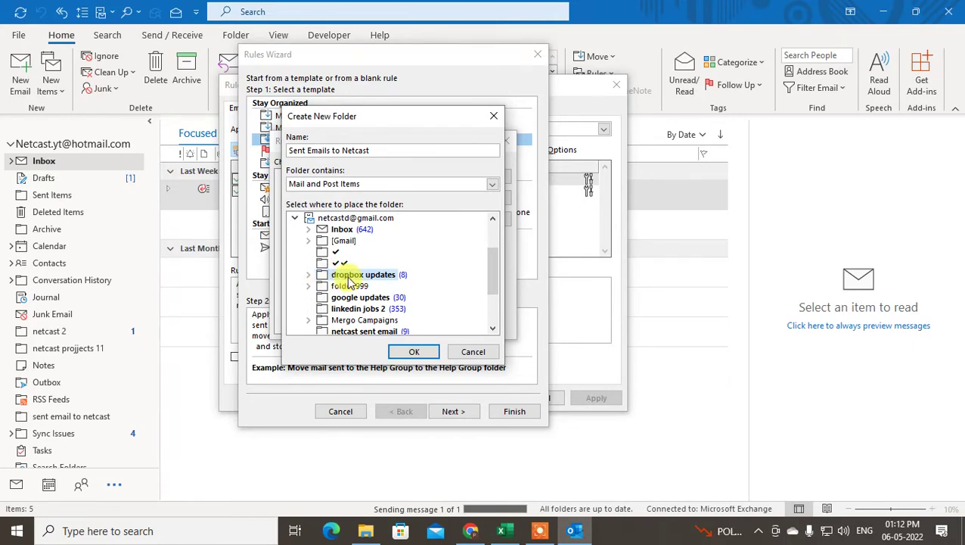
{"action": "left_click", "coordinate": [338, 218]}
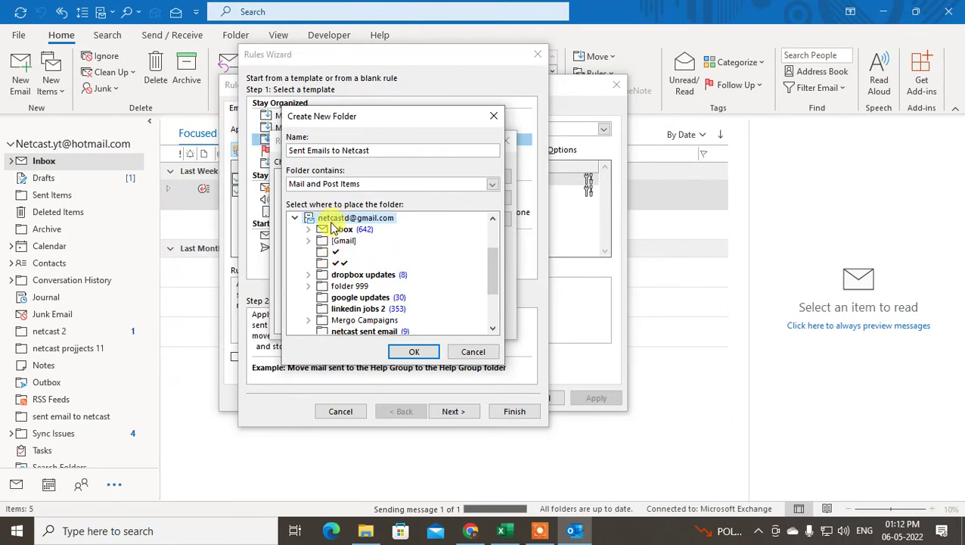
{"action": "left_click", "coordinate": [416, 352]}
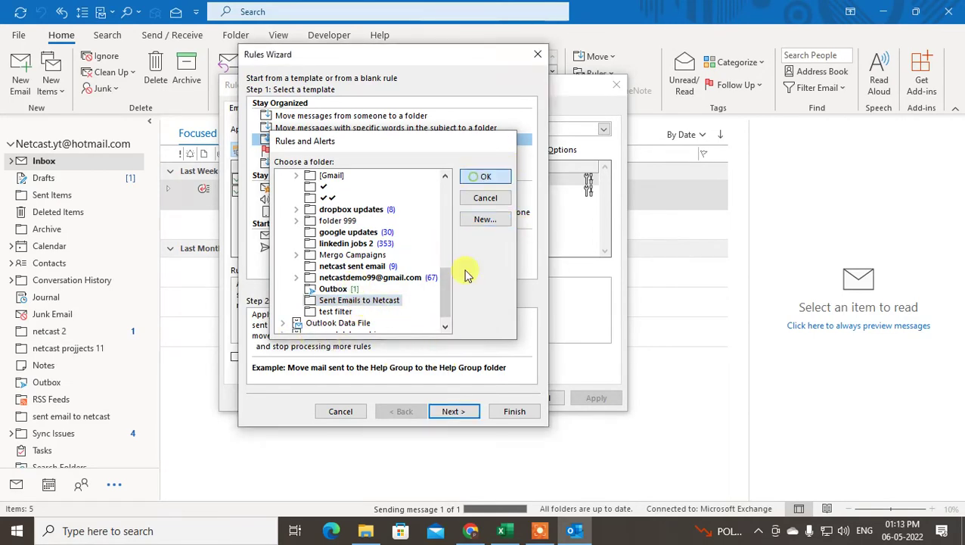
{"action": "left_click", "coordinate": [486, 176]}
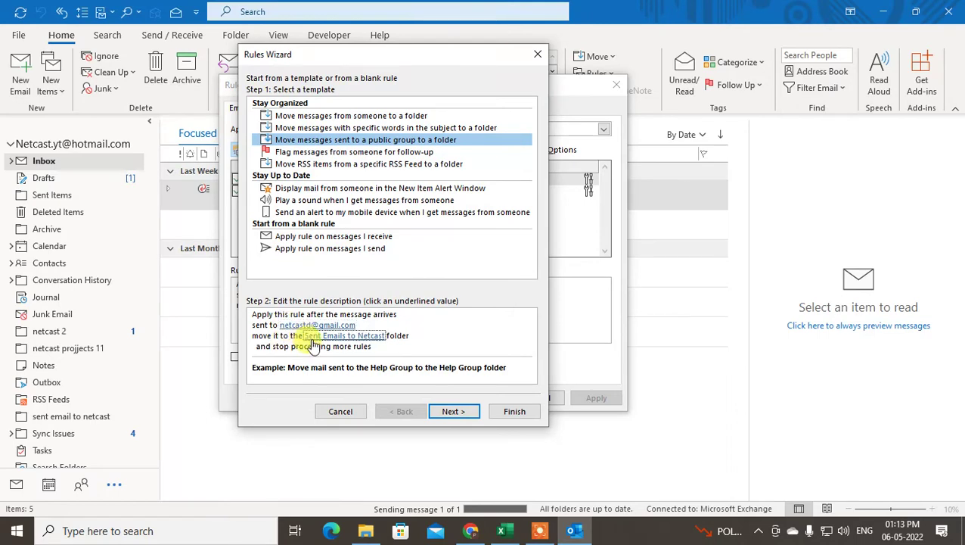
Finish the new rule, then apply and save it in Rules and Alerts
{"action": "left_click", "coordinate": [279, 322]}
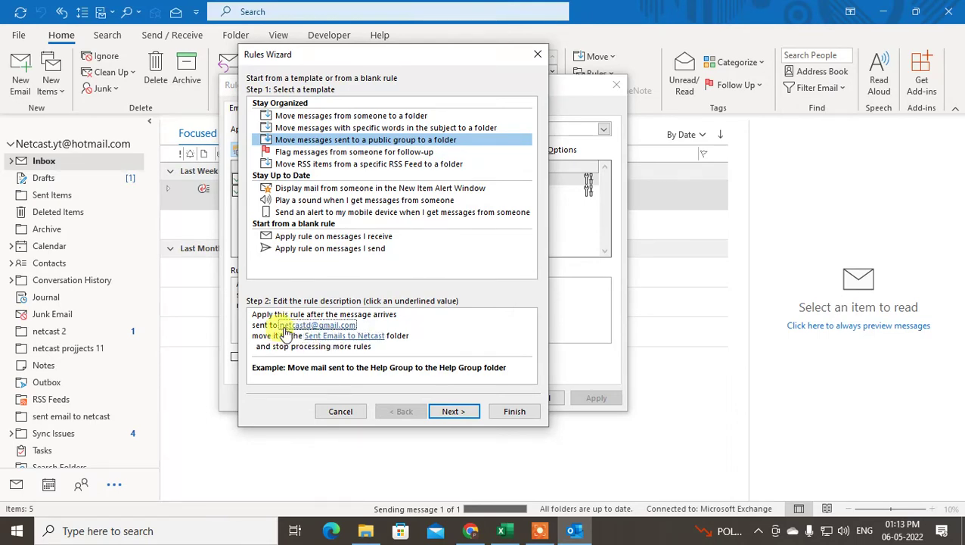
{"action": "left_click", "coordinate": [521, 411]}
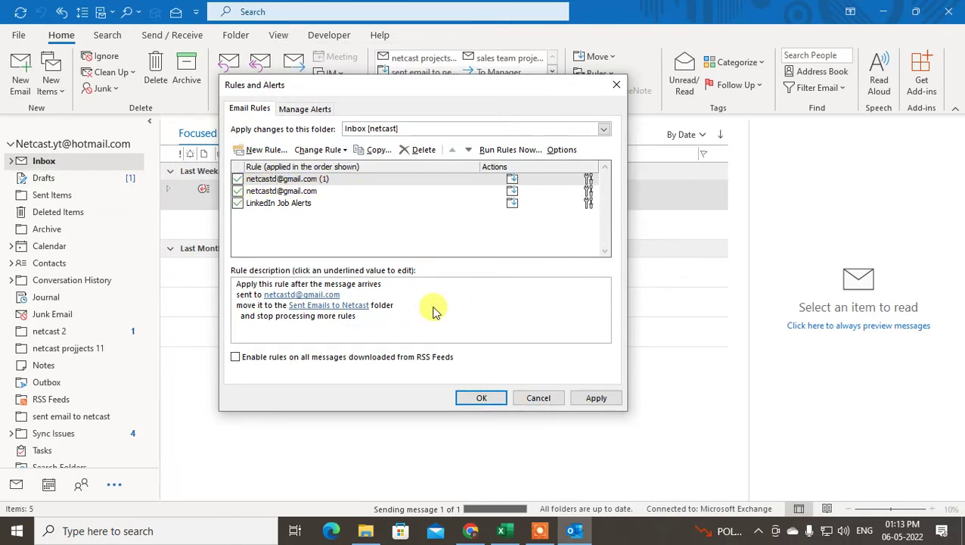
{"action": "left_click", "coordinate": [318, 294]}
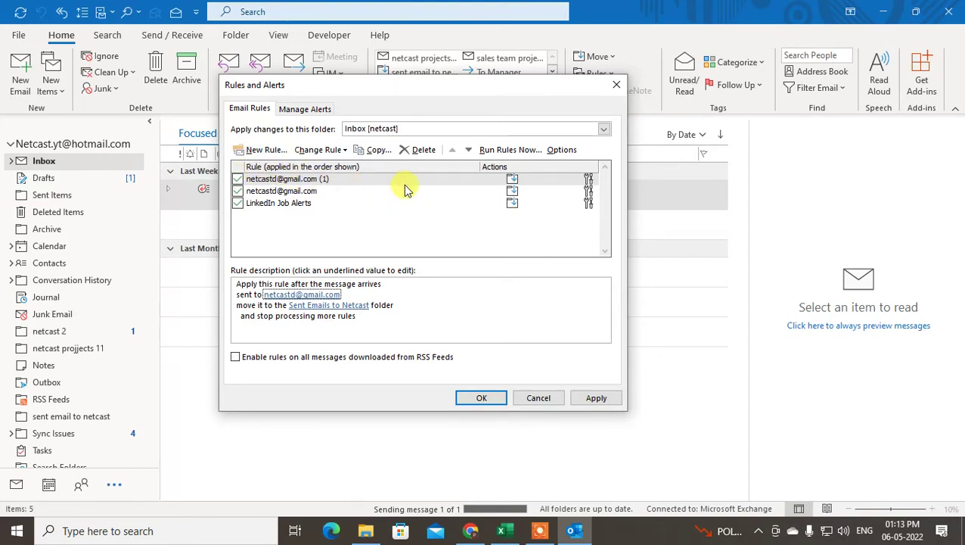
{"action": "left_click", "coordinate": [593, 394]}
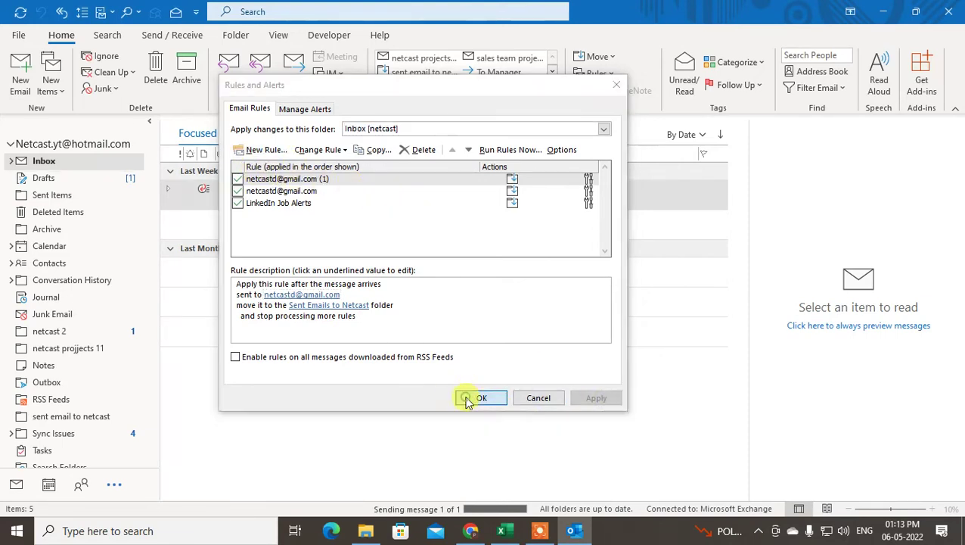
{"action": "left_click", "coordinate": [465, 399]}
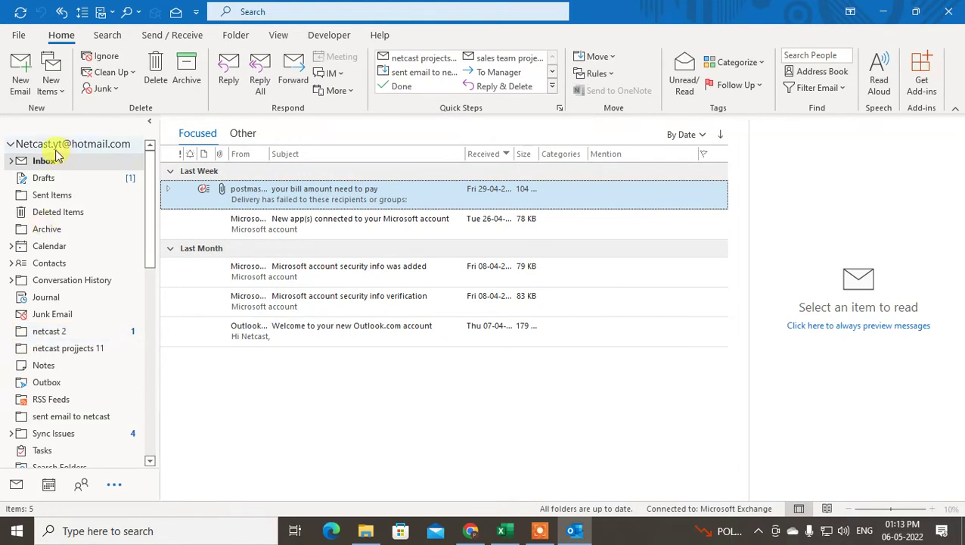
Check the Sent Emails to Netcast folder is empty, then start a new email
{"action": "scroll", "coordinate": [114, 303], "scroll_direction": "down", "scroll_amount": 10}
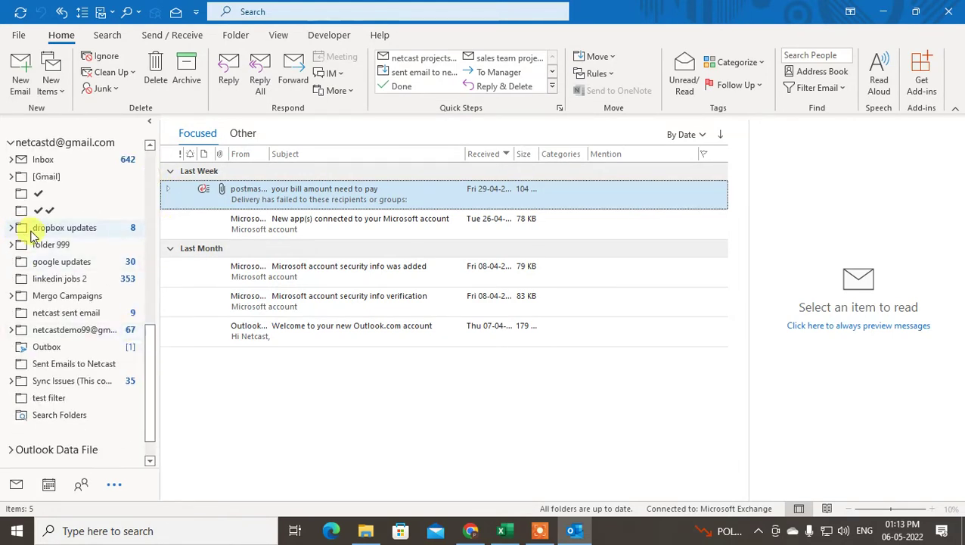
{"action": "left_click", "coordinate": [80, 365]}
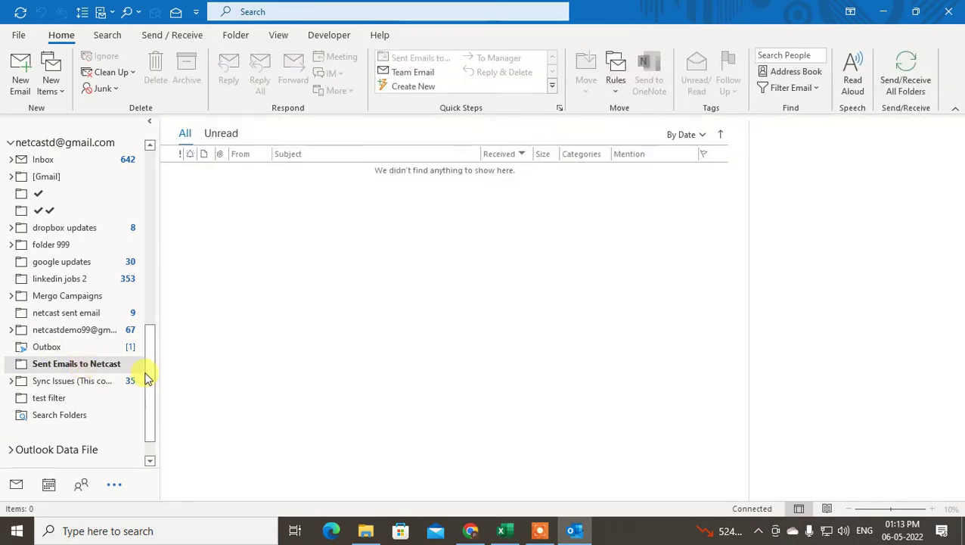
{"action": "left_click_drag", "start_coordinate": [149, 384], "coordinate": [168, 108]}
{"action": "left_click", "coordinate": [20, 79]}
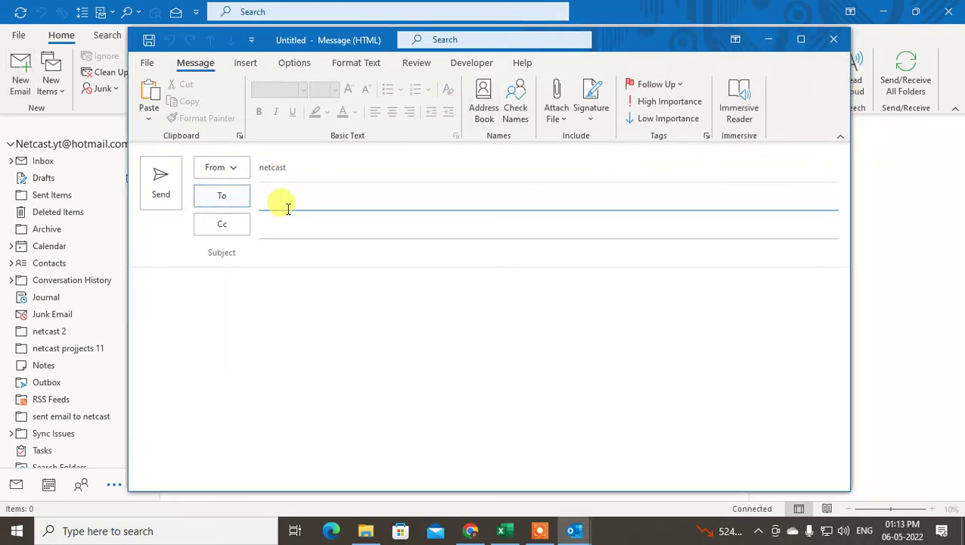
Address the new email to the Gmail account picked from the suggestion list
{"action": "type", "text": "net"}
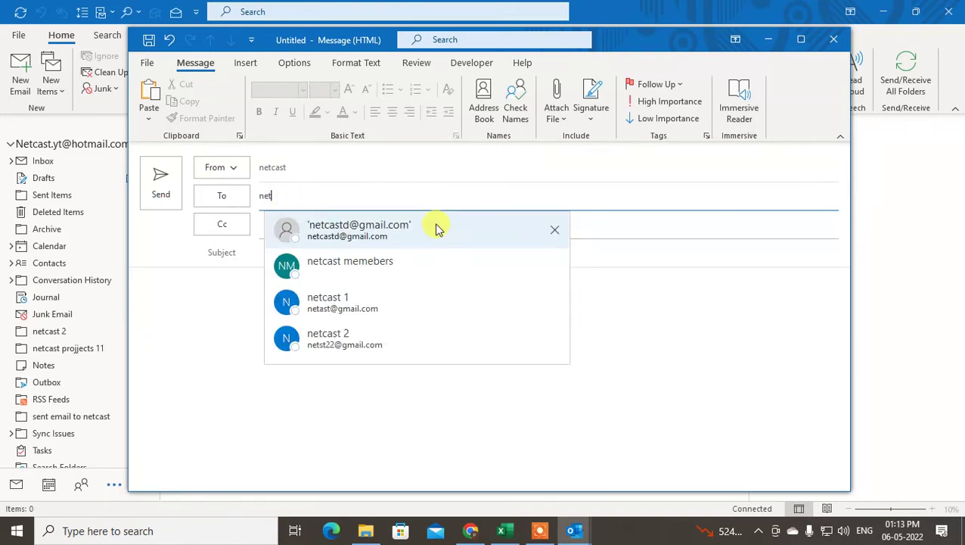
{"action": "left_click", "coordinate": [438, 227]}
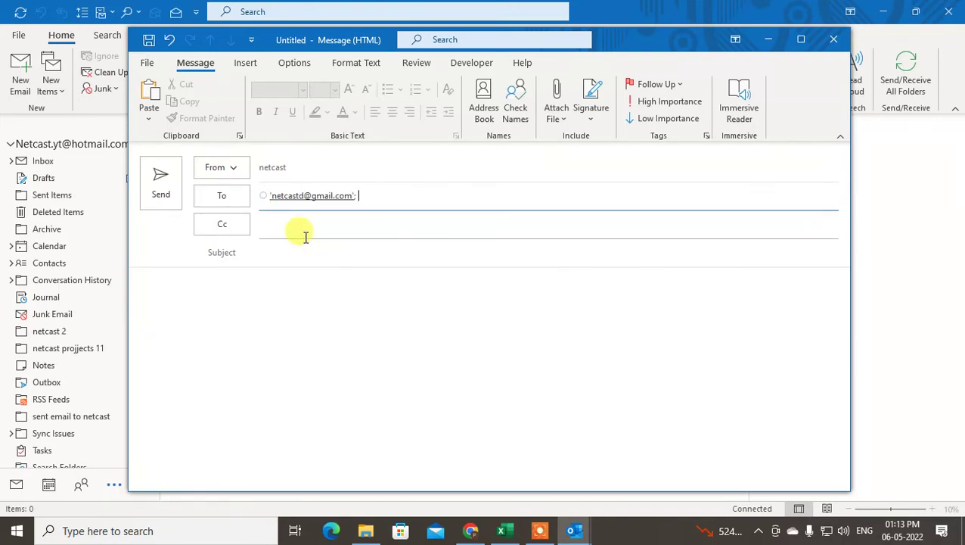
{"action": "left_click", "coordinate": [308, 235]}
{"action": "left_click", "coordinate": [201, 248]}
Add subject 'asdfasdfasd' and body 'asdfasdf saf asdfasdf', then send the email
{"action": "left_click", "coordinate": [321, 248]}
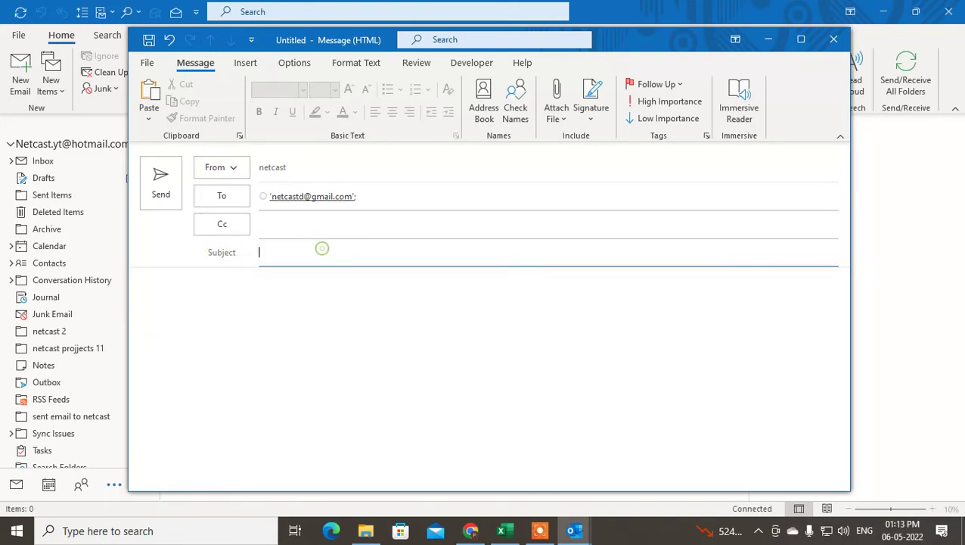
{"action": "type", "text": "asdfasdfasd"}
{"action": "left_click", "coordinate": [227, 312]}
{"action": "type", "text": "asdfasdf saf asdfasdf"}
{"action": "left_click", "coordinate": [161, 185]}
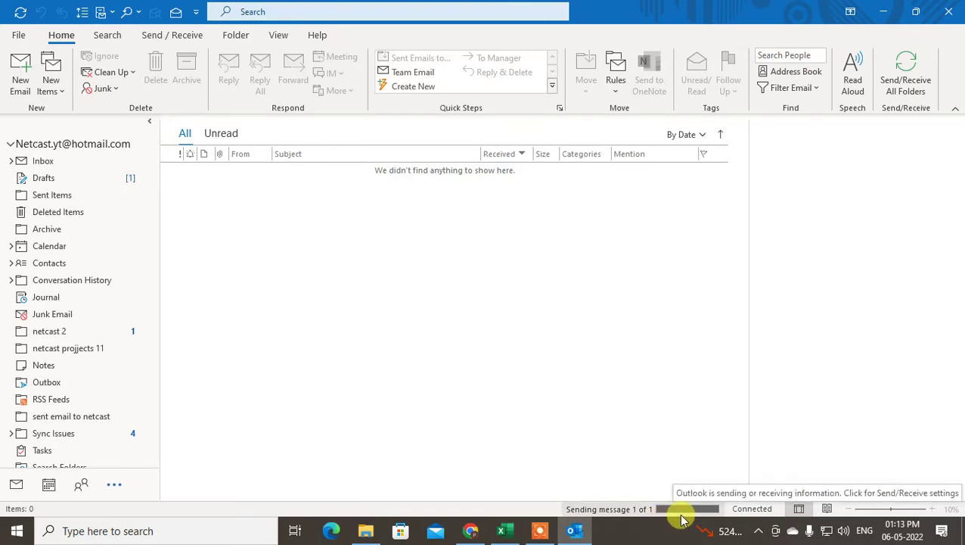
Open the netcast 2 folder's two 'Re: netcast webtech zone 2' messages, cancelling a rename
{"action": "scroll", "coordinate": [45, 352], "scroll_direction": "down", "scroll_amount": 1}
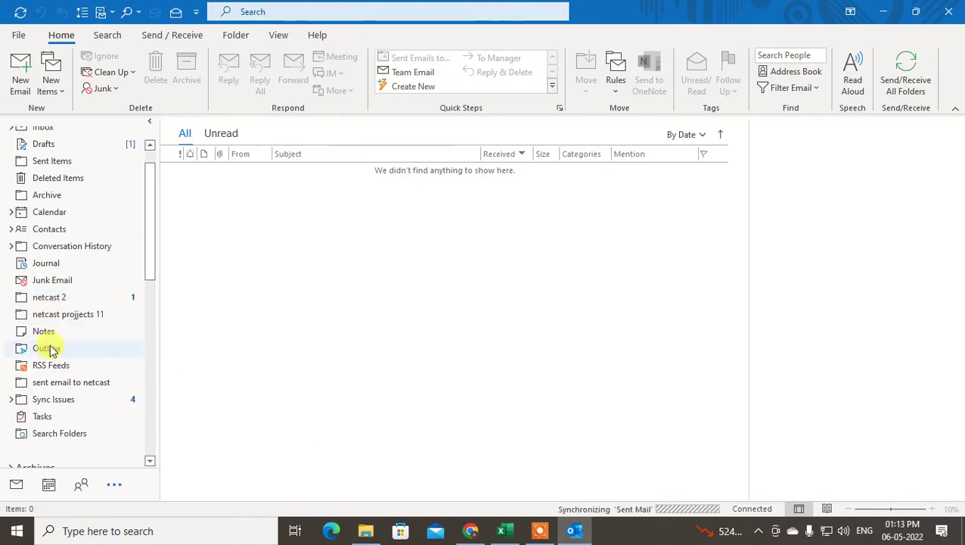
{"action": "scroll", "coordinate": [49, 350], "scroll_direction": "down", "scroll_amount": 2}
{"action": "left_click", "coordinate": [49, 194]}
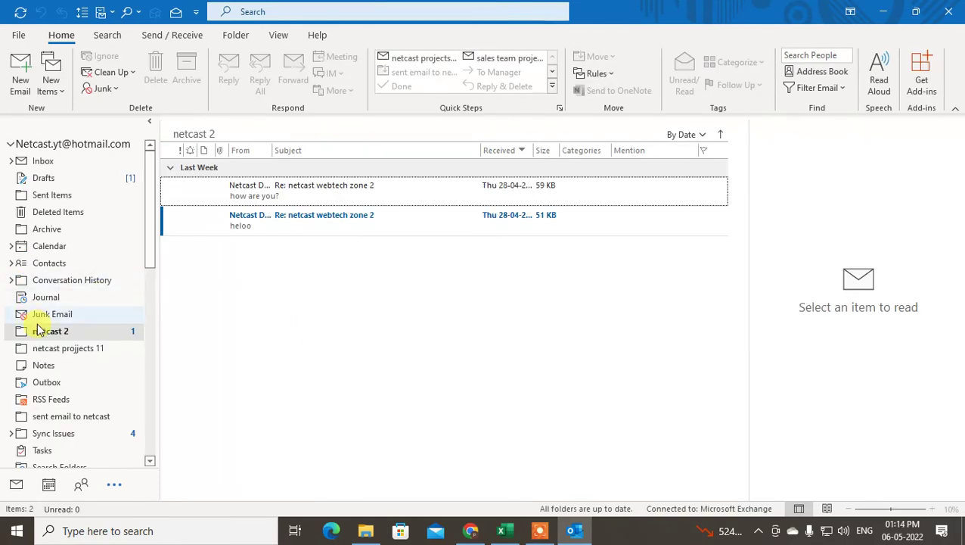
{"action": "left_click", "coordinate": [61, 332]}
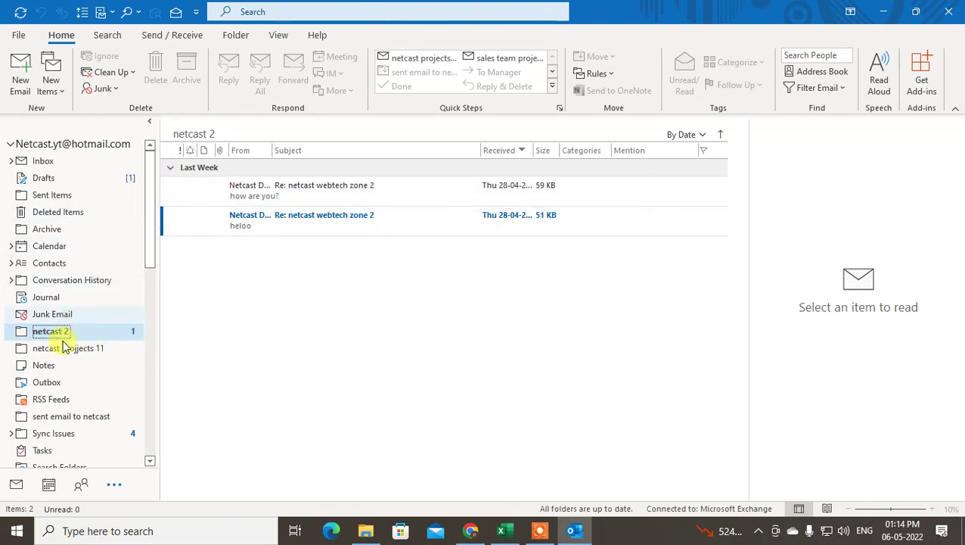
{"action": "left_click", "coordinate": [45, 334]}
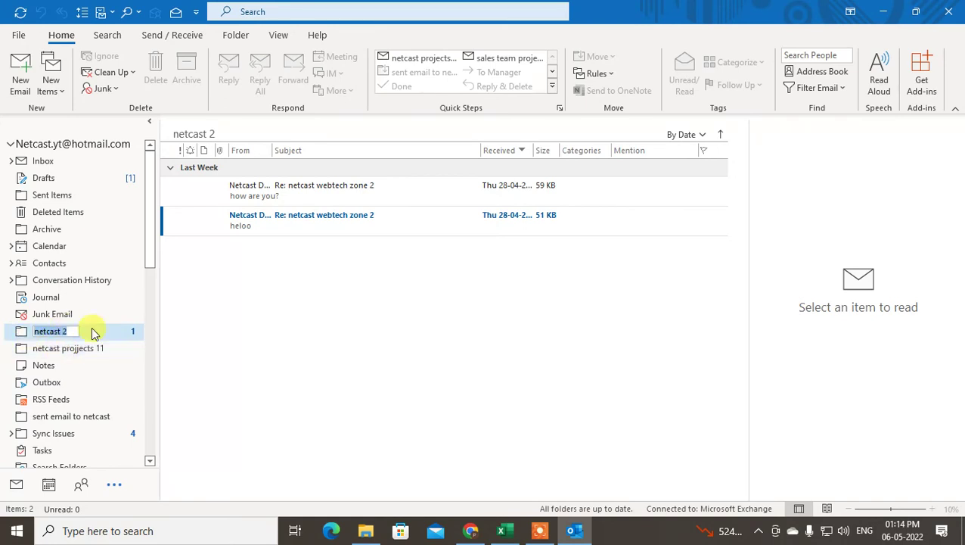
{"action": "key", "text": "Return"}
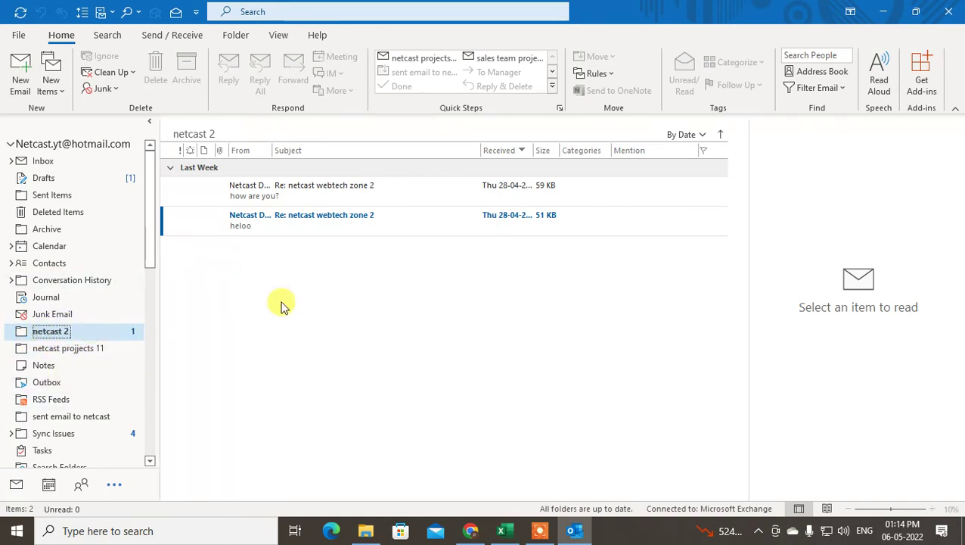
{"action": "left_click", "coordinate": [342, 310]}
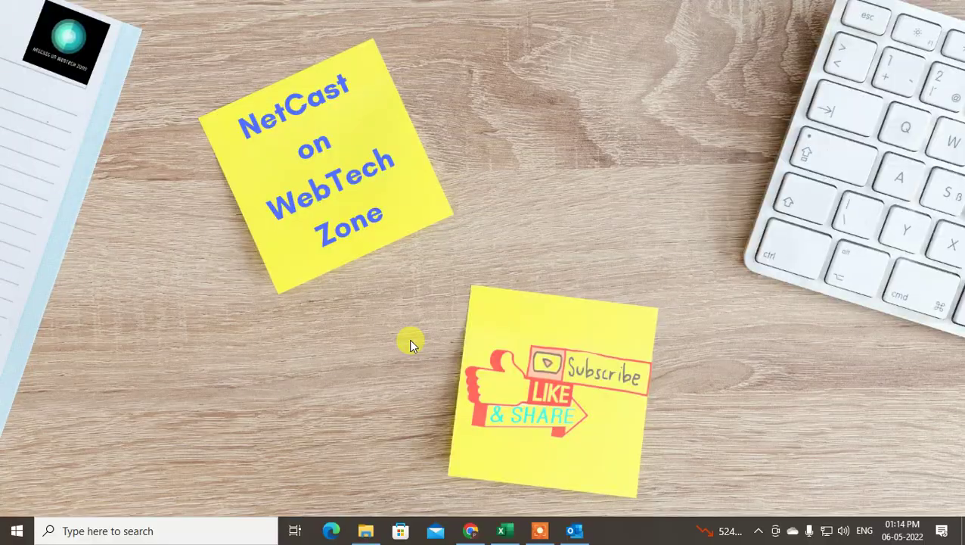